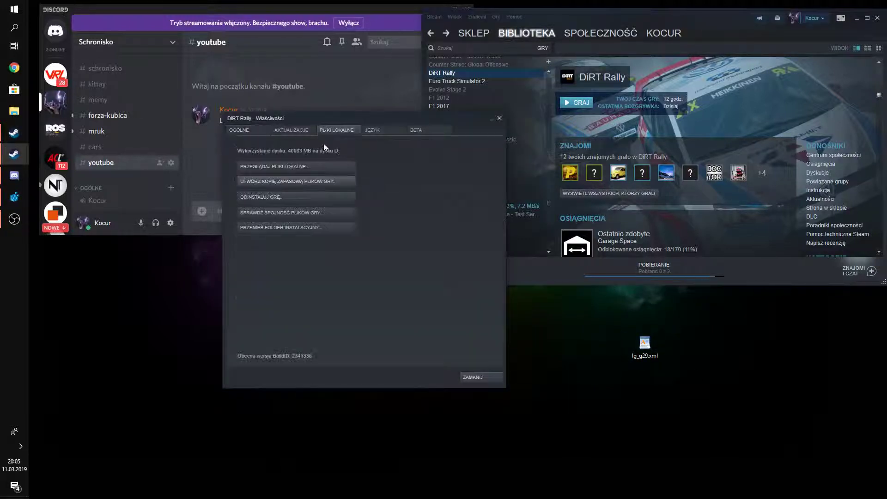
- Copy lg_g29.xml from the desktop into DiRT Rally's local input folder, replacing the existing file, and close the folder
left_click(310, 165)
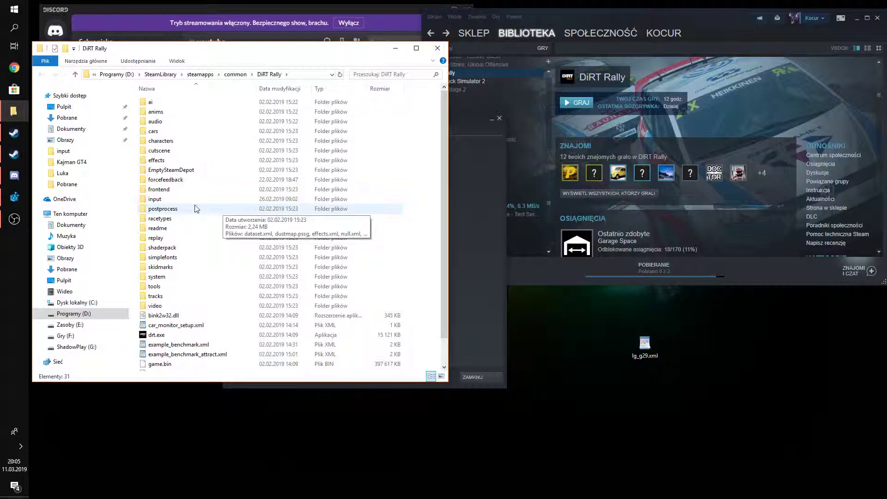
double_click(223, 199)
left_click_drag(663, 342, 442, 282)
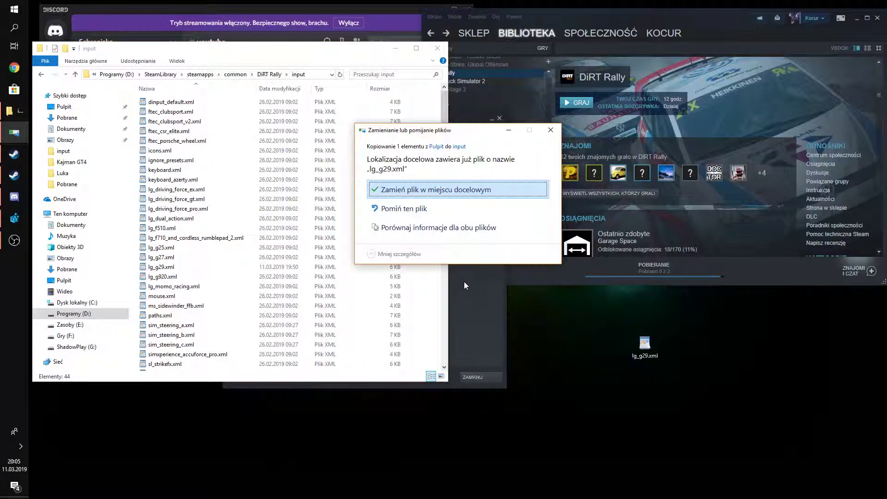
left_click(459, 189)
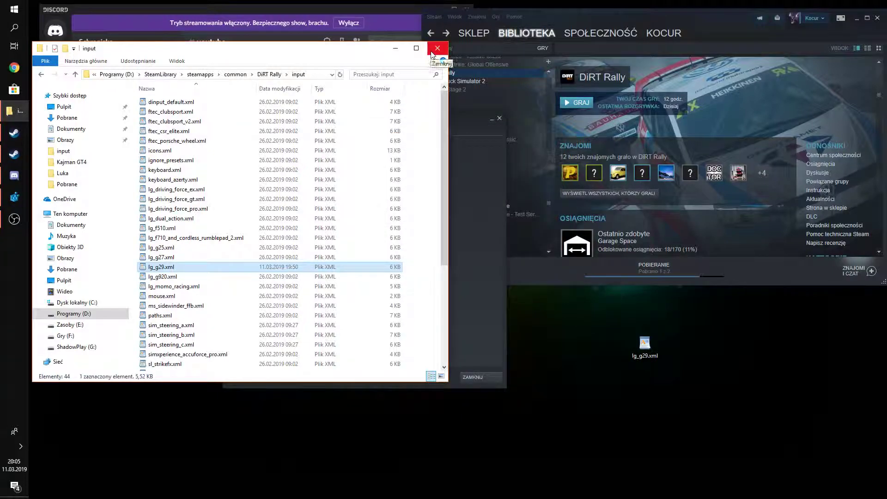
left_click(431, 51)
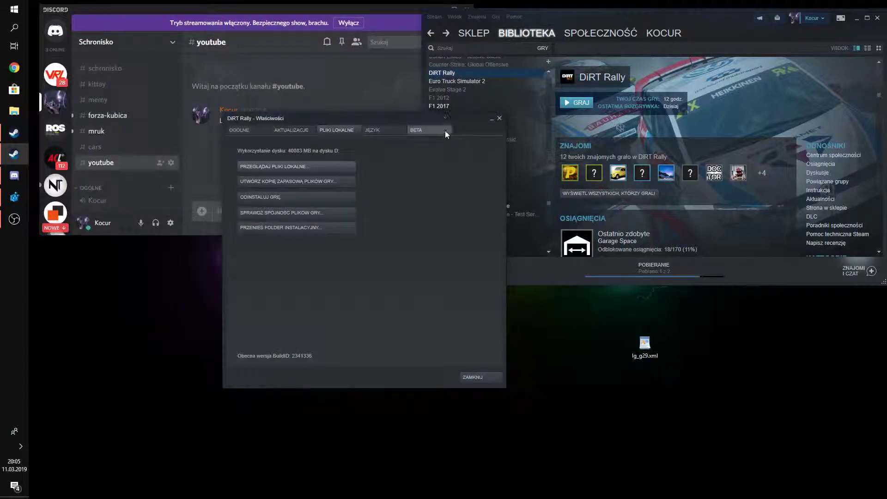
- Close the DiRT Rally properties, minimize Discord and reposition the Steam library window on the desktop
left_click(499, 119)
left_click_drag(390, 16, 409, 244)
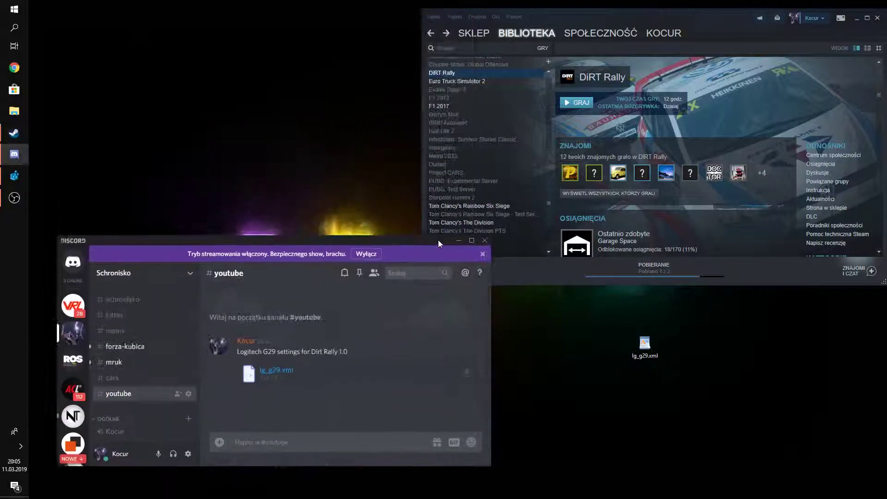
left_click(458, 242)
left_click_drag(679, 19, 567, 20)
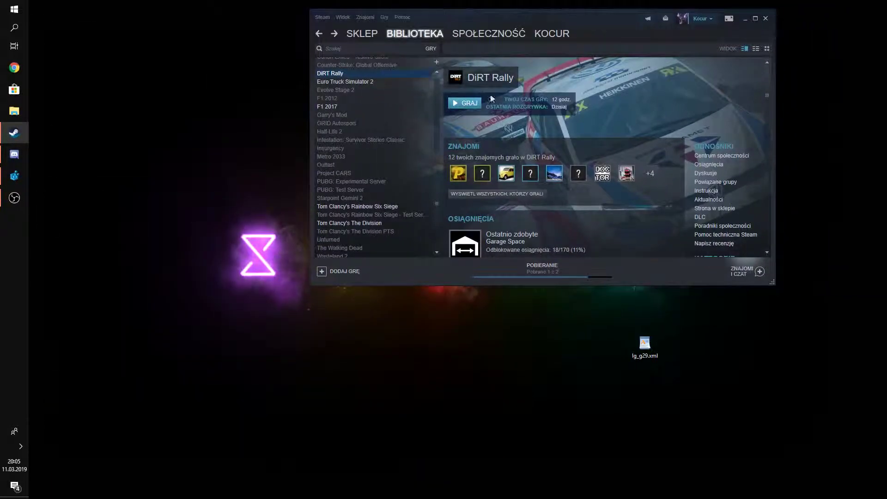
- Bring up the Windows Registry Editor by searching for regedit
left_click(14, 176)
left_click_drag(886, 217, 496, 130)
left_click(14, 10)
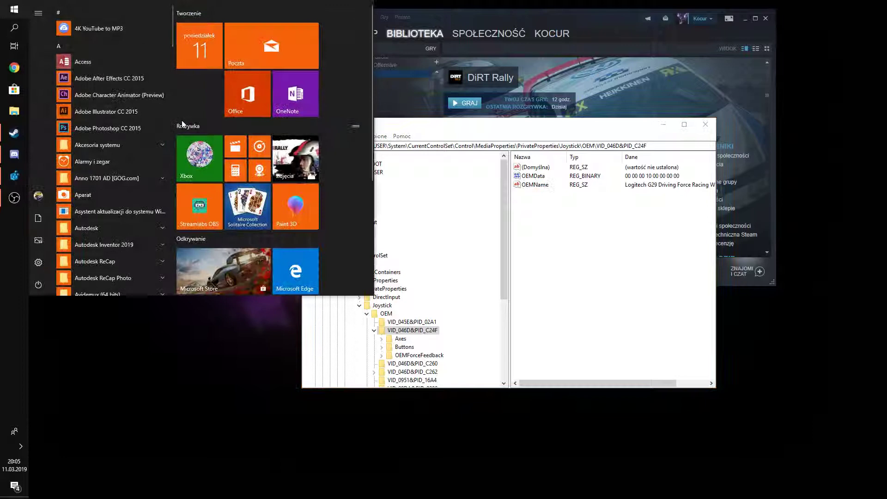
type("regedit")
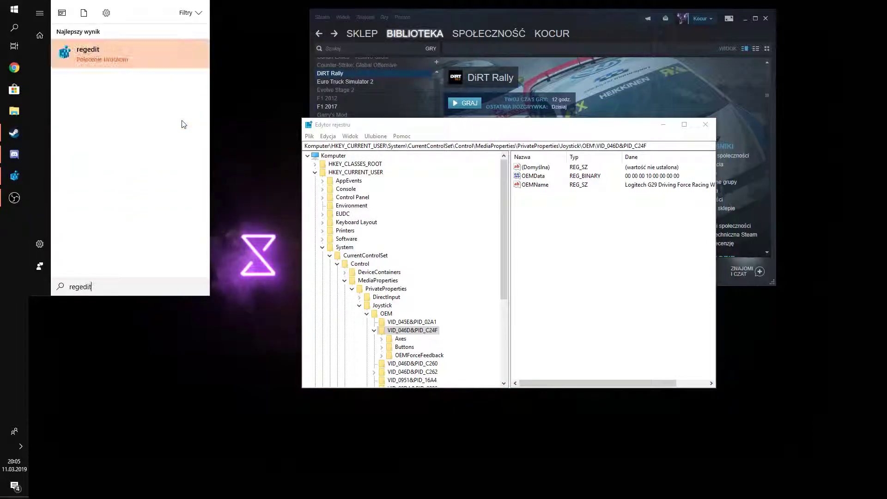
left_click(132, 314)
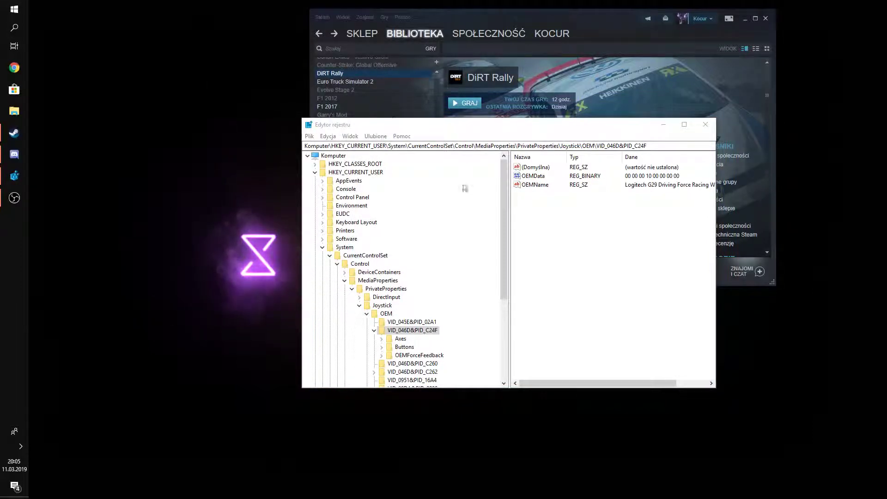
- Select the VID_046D&PID_C24F key under Joystick\OEM and widen the Registry Editor window to show the full value data
left_click_drag(622, 125, 491, 167)
left_click(276, 381)
left_click(279, 373)
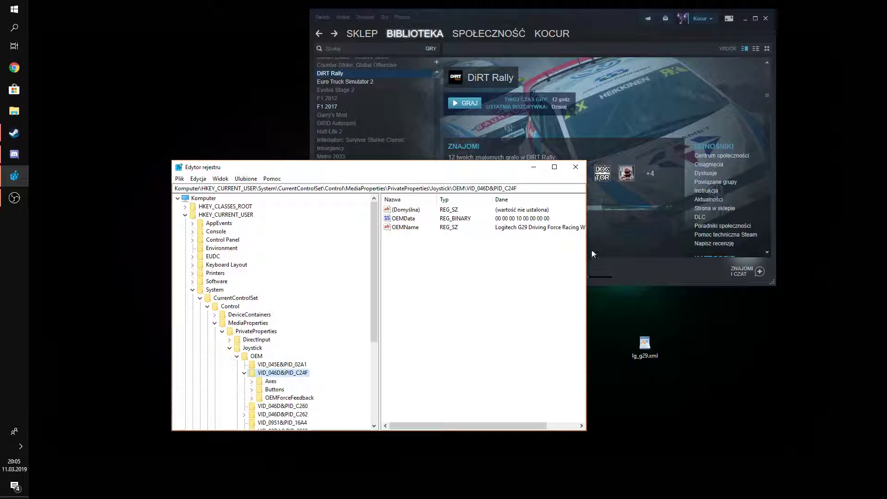
left_click_drag(588, 254, 692, 253)
- Set the OEMName value data to Logitech G29 Driving Force Racing Wheel by removing USB from its end
left_click(405, 227)
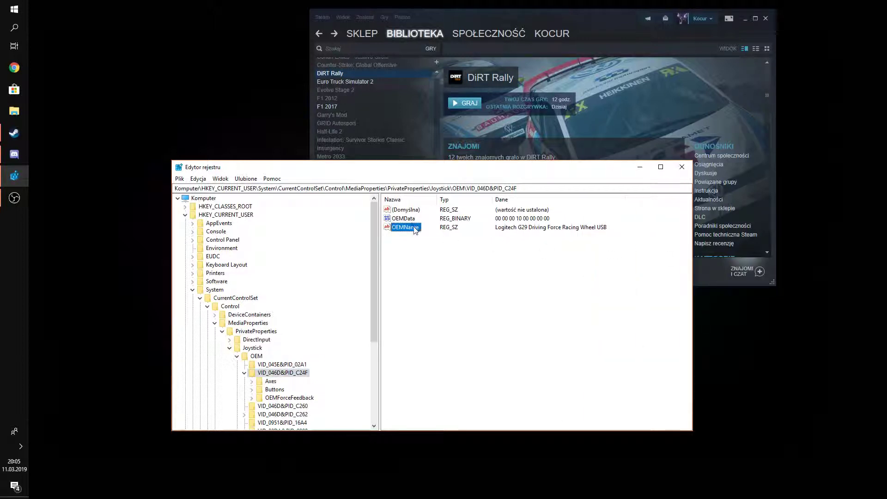
right_click(405, 231)
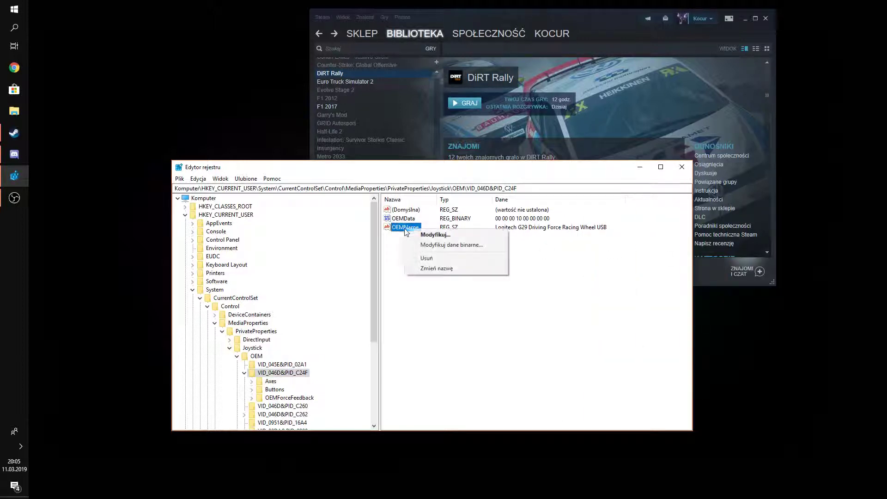
left_click(458, 233)
left_click(333, 256)
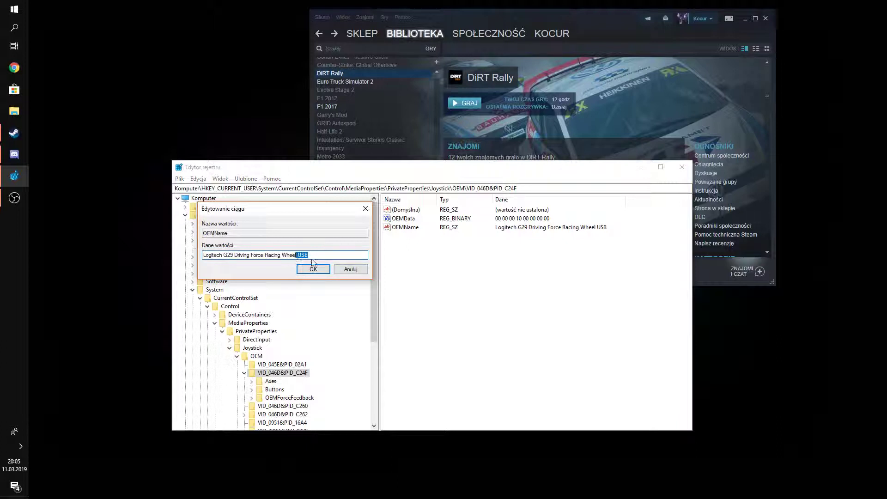
key("BackSpace")
left_click(313, 269)
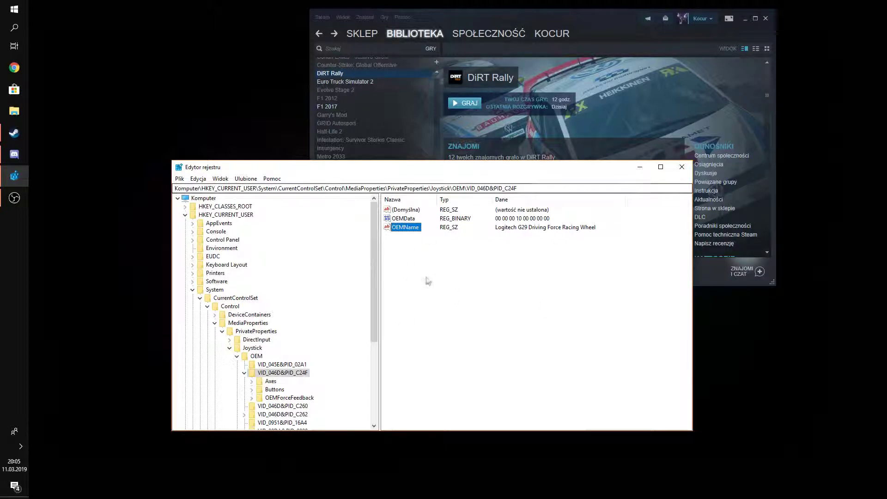
left_click_drag(478, 172, 423, 187)
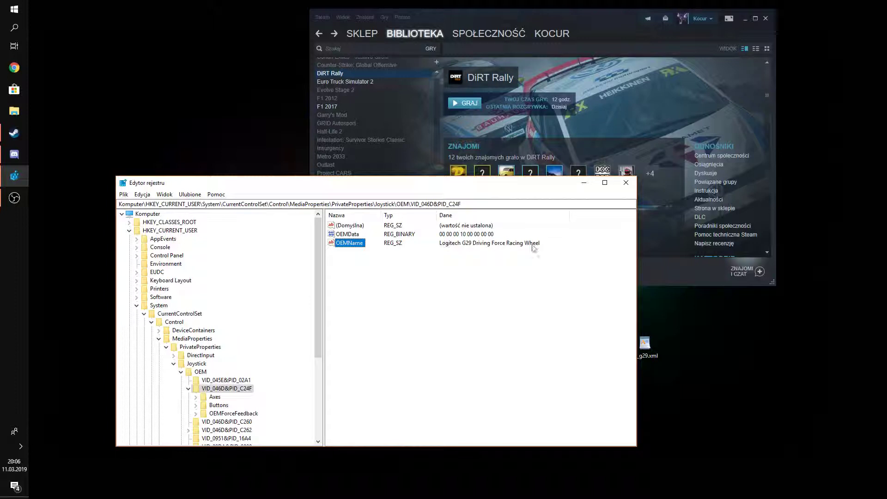
- Close the Registry Editor, launch DiRT Rally from the Steam library and continue past the title screen
left_click(626, 182)
left_click(470, 102)
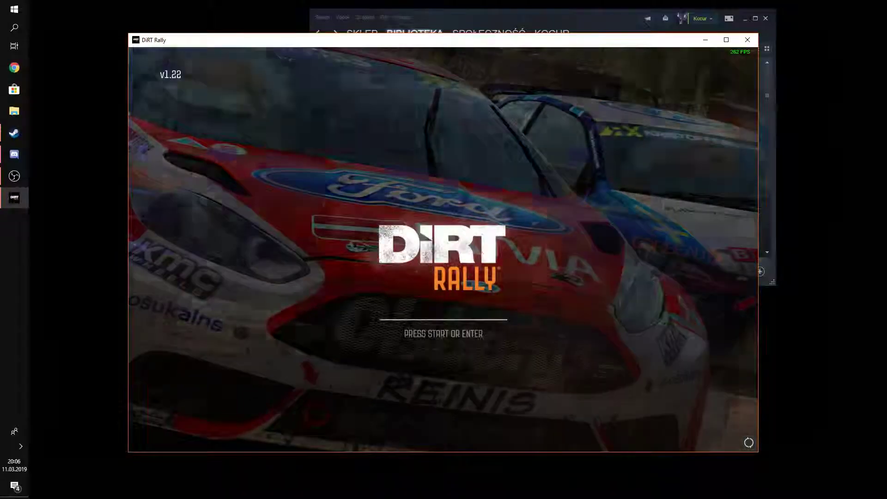
key("Return")
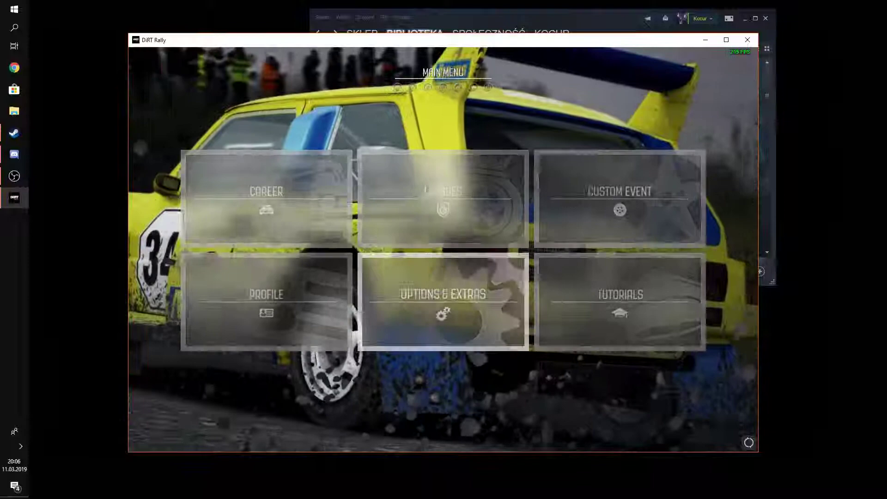
- Apply a control preset in the Controls settings of Options & Extras, then return to the main menu
key("Return")
key("Return")
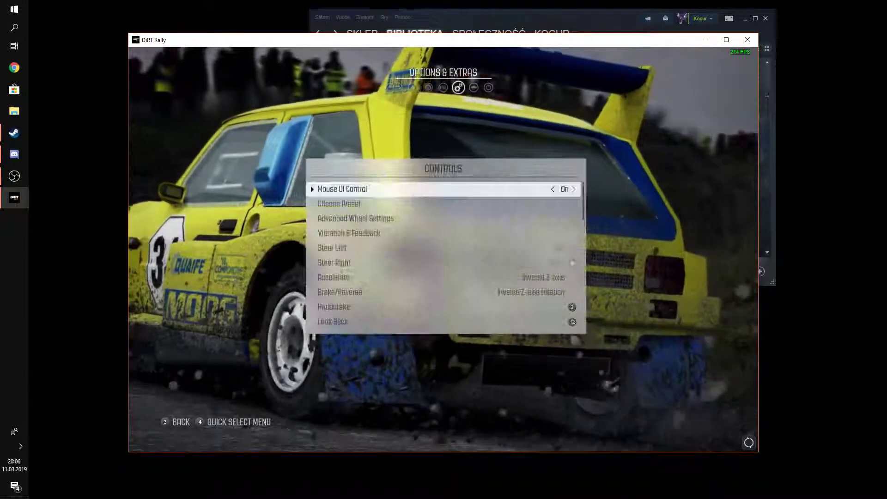
key("Down")
key("Return")
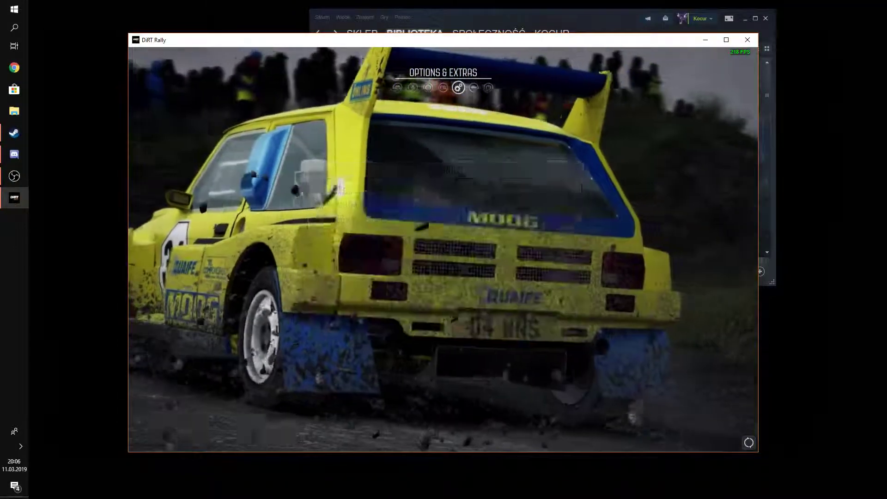
key("Return")
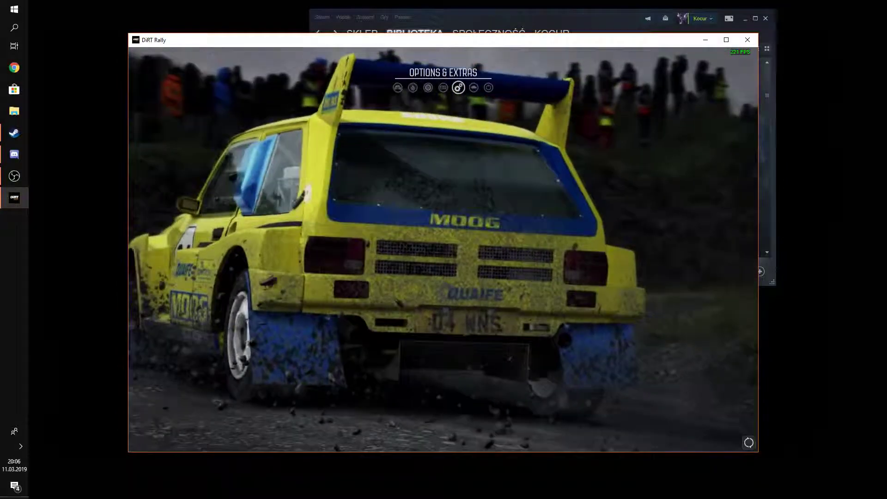
key("Return")
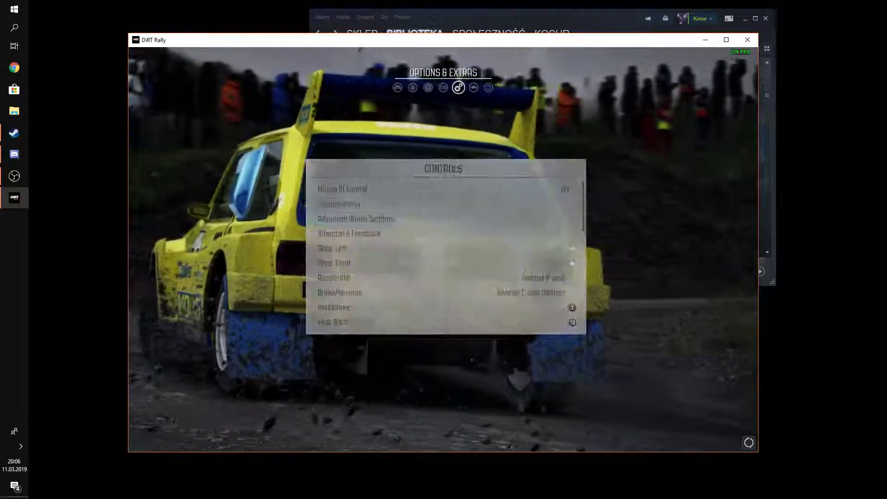
key("Escape")
key("Escape")
- Check the transmission assist in the profile's Game Preferences
key("Left")
key("Return")
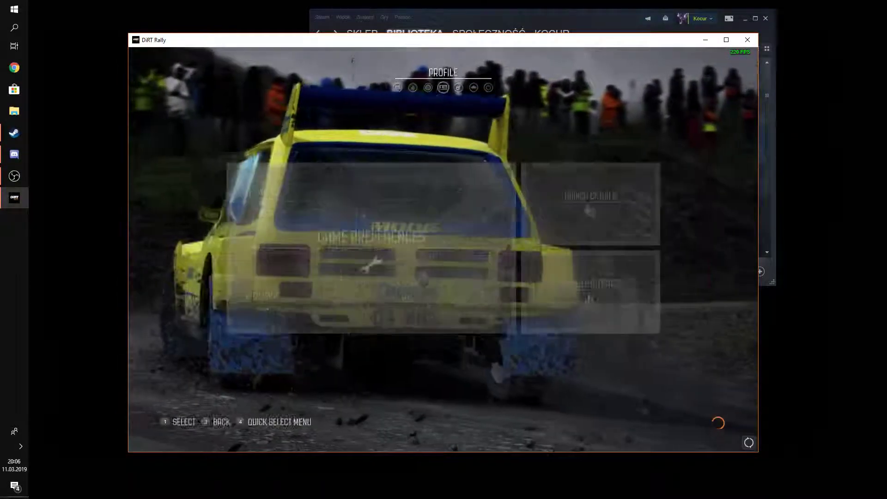
key("Return")
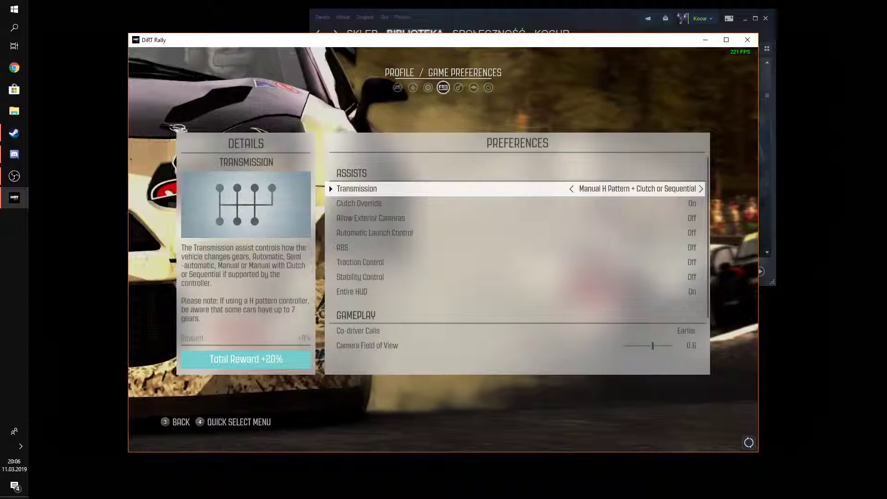
key("Escape")
- Accept the controller setup prompt and rebind Accelerate to Inverse Z-axis in the Controls list
key("Return")
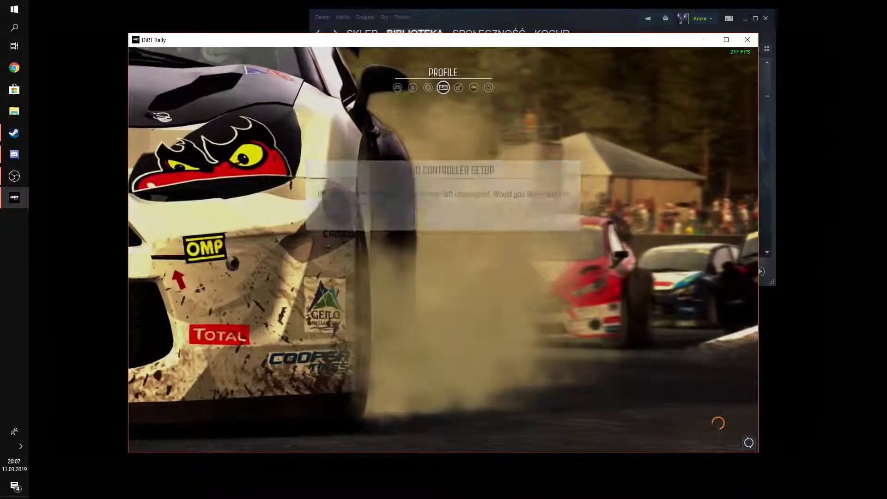
key("Down")
key("Down")
key("Down")
key("Down")
key("Down")
key("Down")
key("Down")
key("Down")
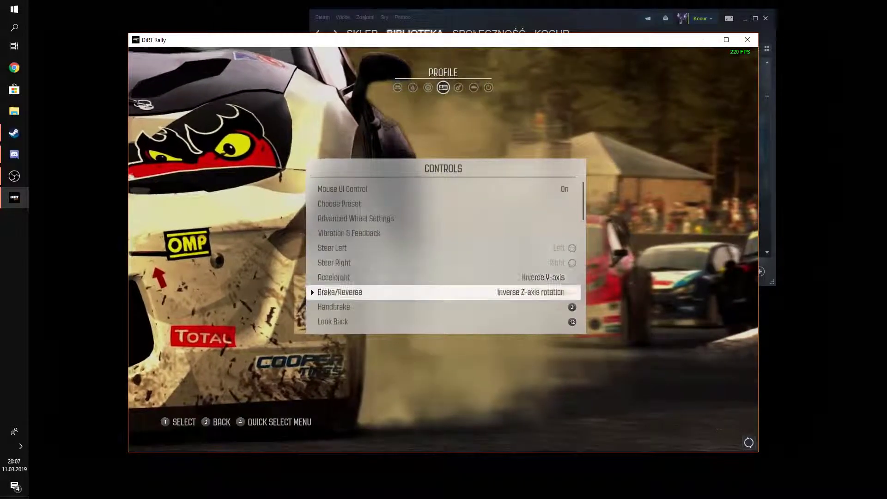
key("Up")
key("Up")
key("Return")
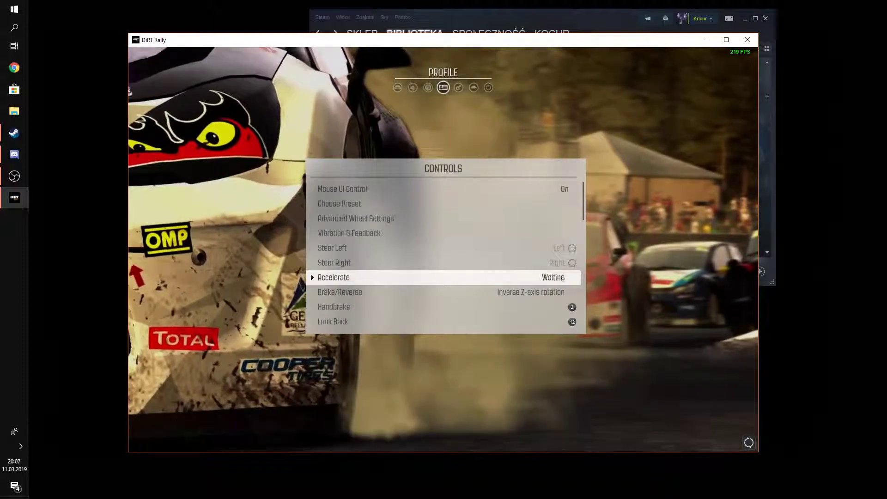
- Rebind Brake/Reverse to Inverse Z-axis rotation
key("Down")
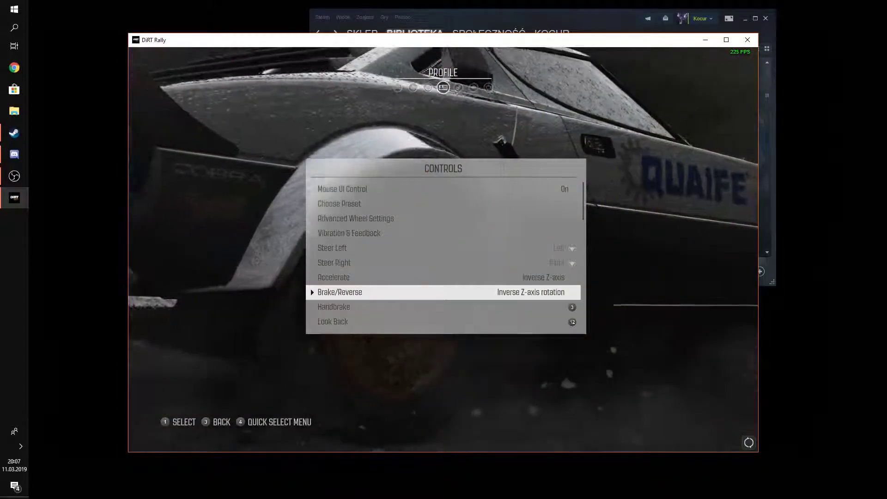
key("Return")
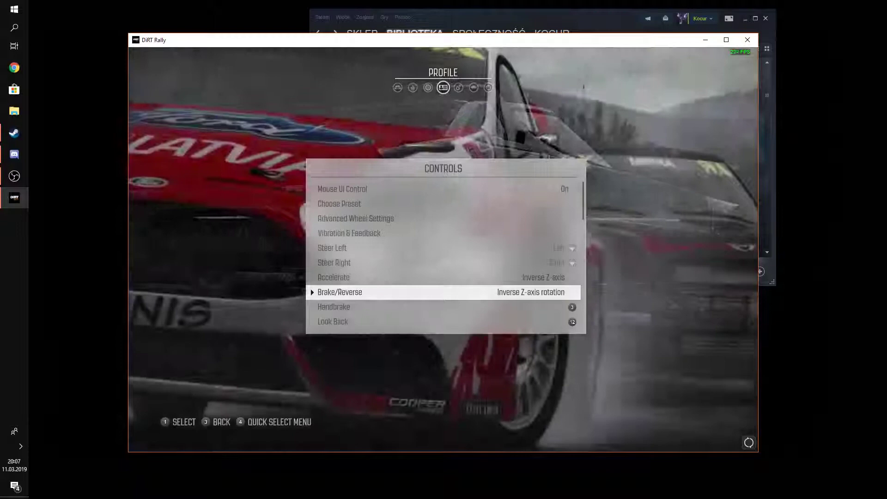
key("Up")
key("Down")
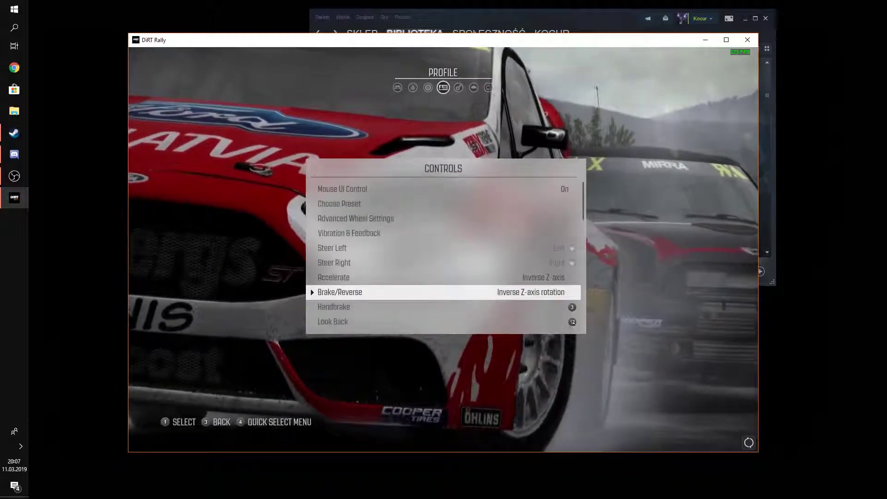
key("Return")
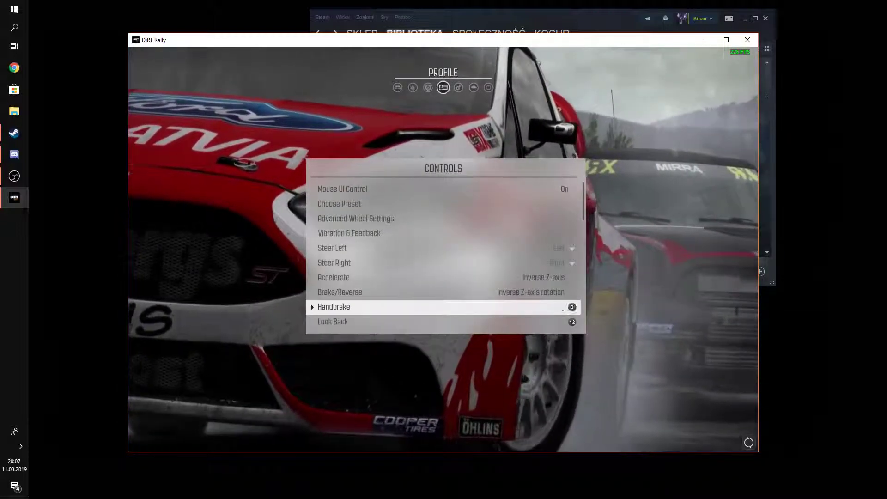
- Start the input assignment for Gear 7 in the Controls list, then leave the controls and profile screens
key("Down")
key("Down")
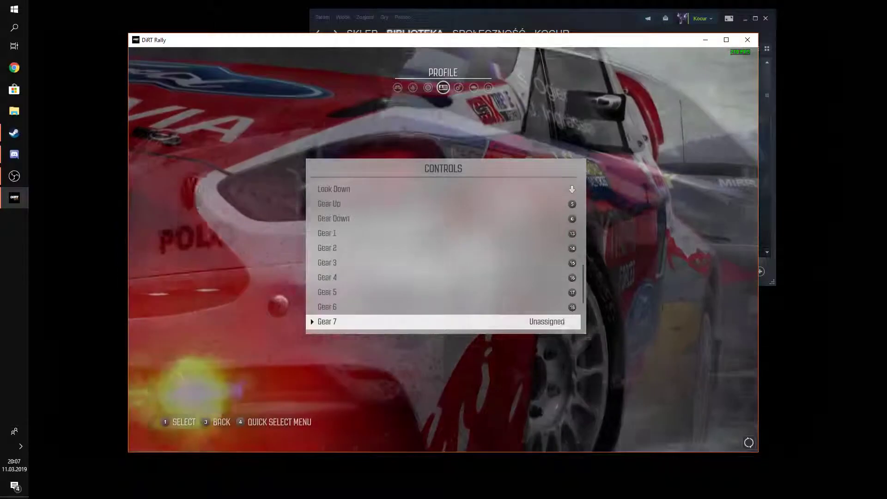
key("Return")
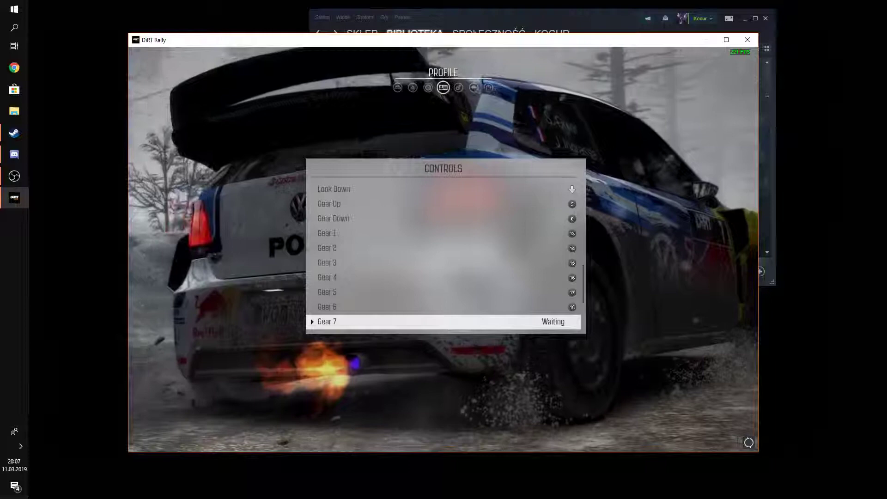
key("Down")
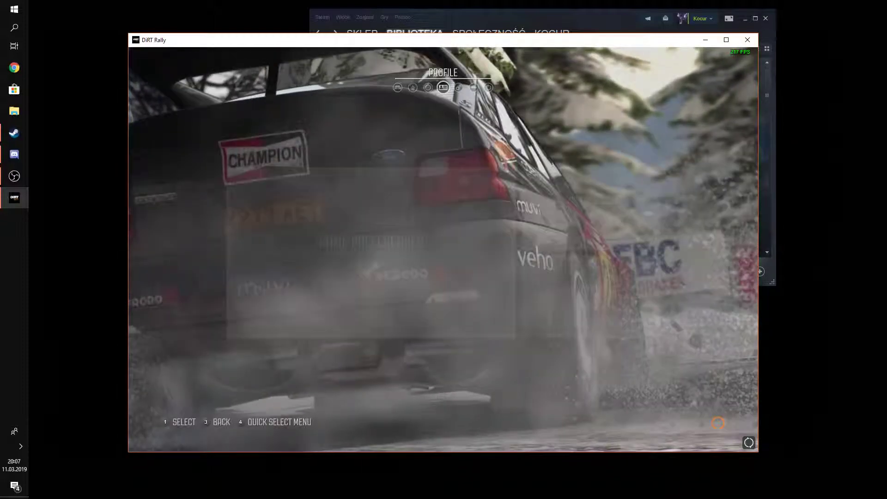
key("Escape")
- Open a custom event and continue through the rally setup to the vehicle class selection
key("Right")
key("Return")
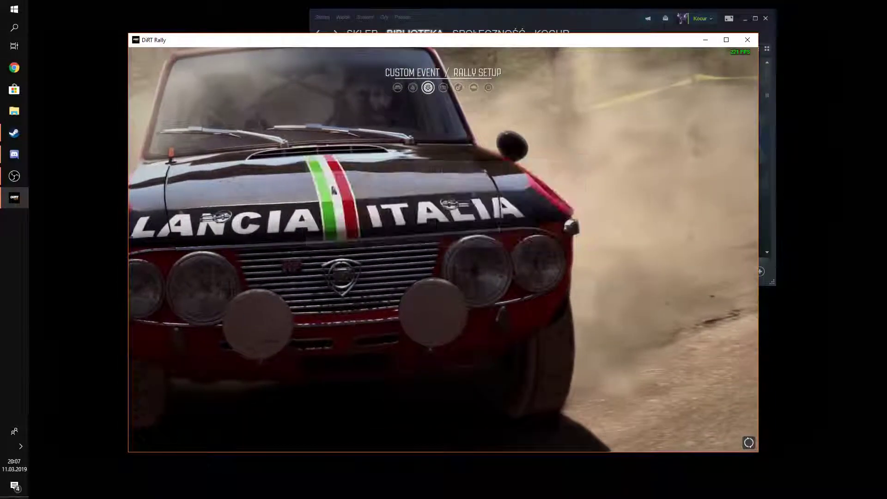
key("Return")
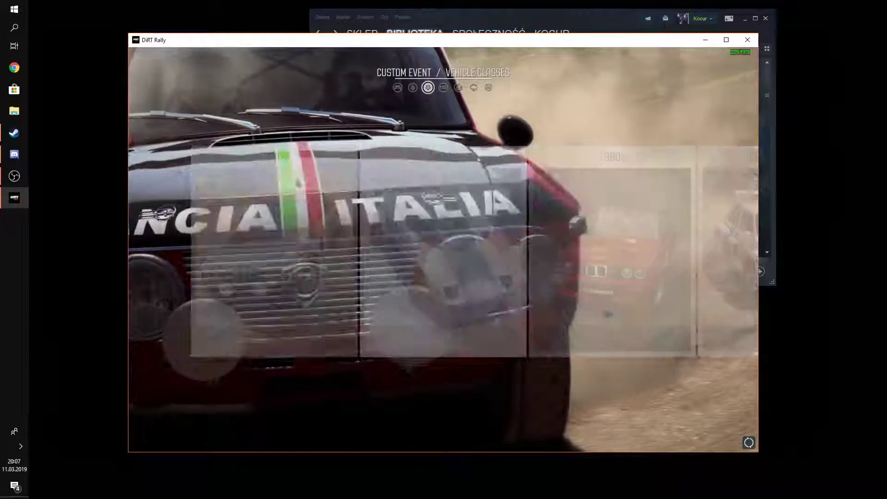
- Choose a vehicle class and car for the custom rally event and start the stage
key("Right")
key("Right")
key("Right")
key("Return")
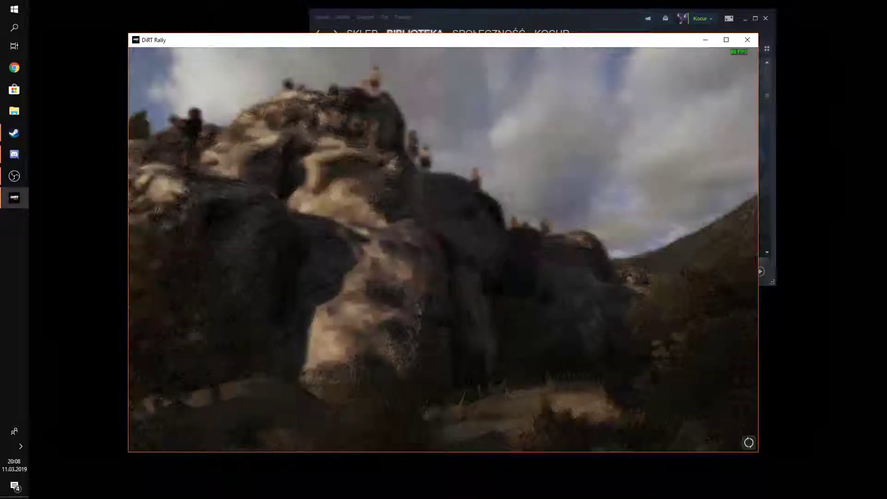
key("Return")
key("Return")
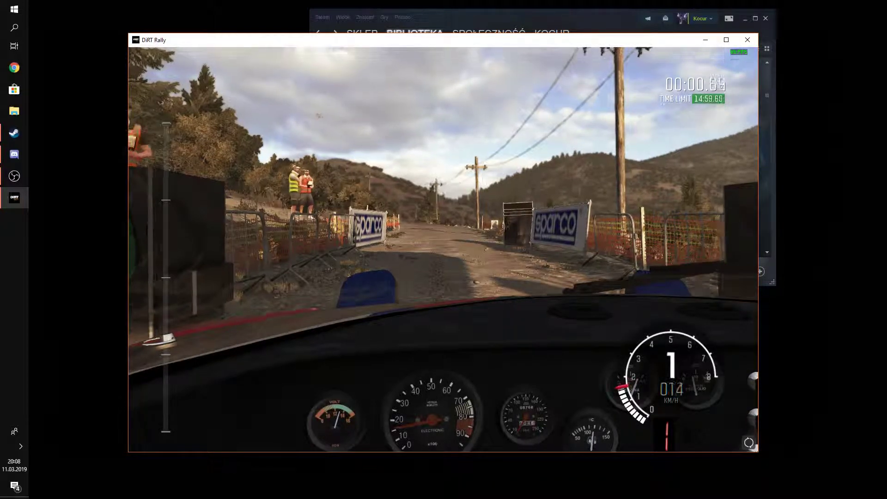
- Accelerate away from the stage start and test the gear changes while driving, including neutral and first gear
key("Up")
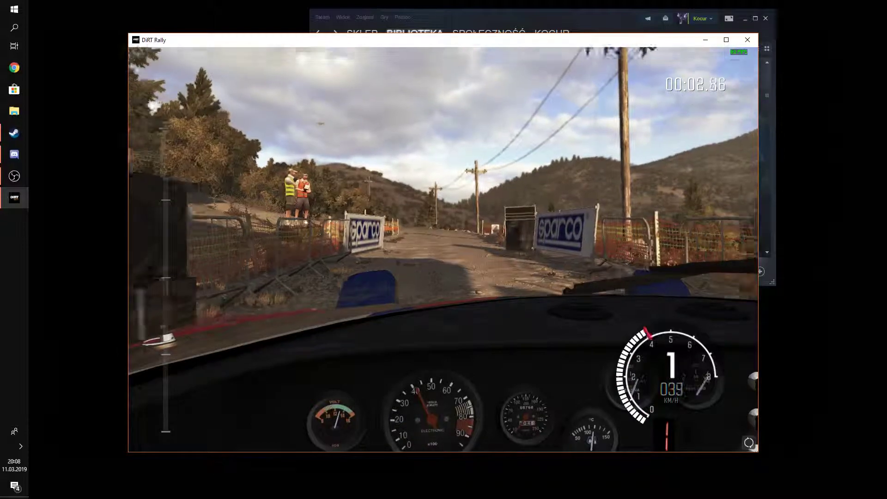
key("shift")
key("shift")
key("shift")
key("shift")
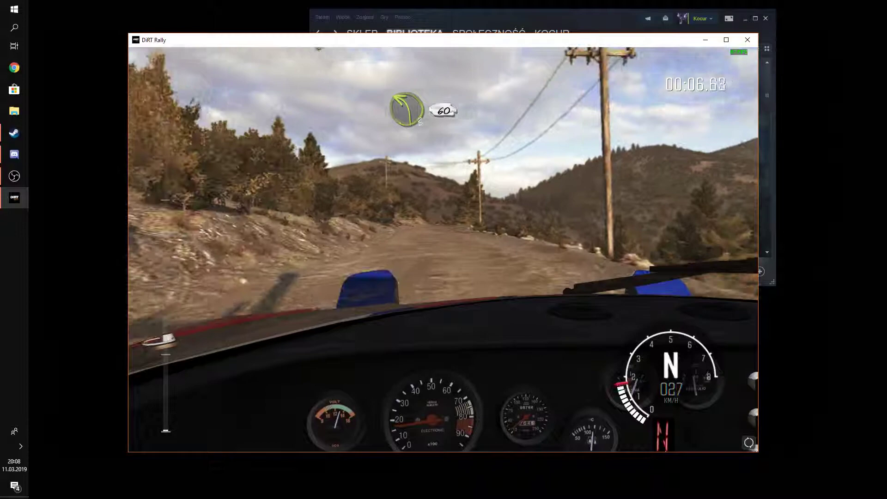
key("r")
key("5")
key("4")
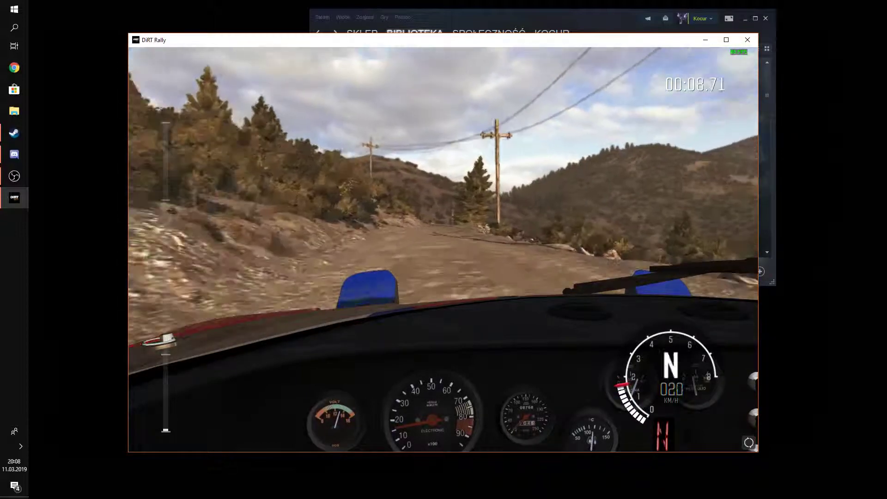
key("1")
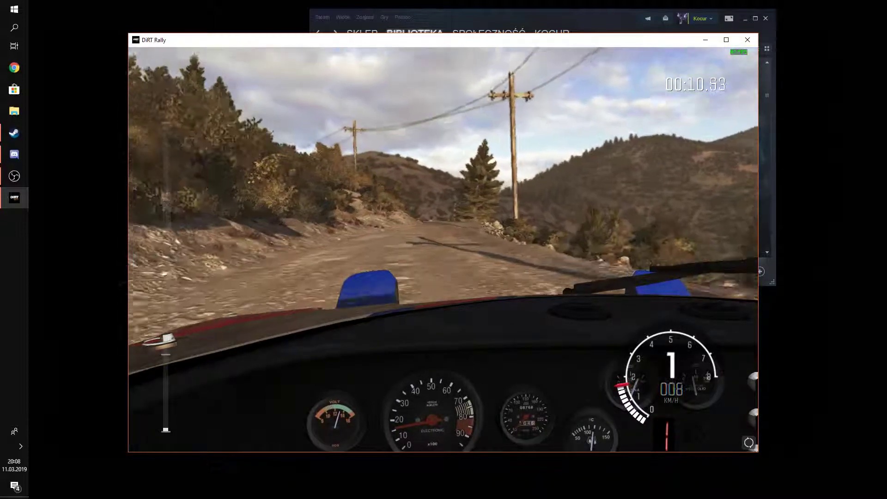